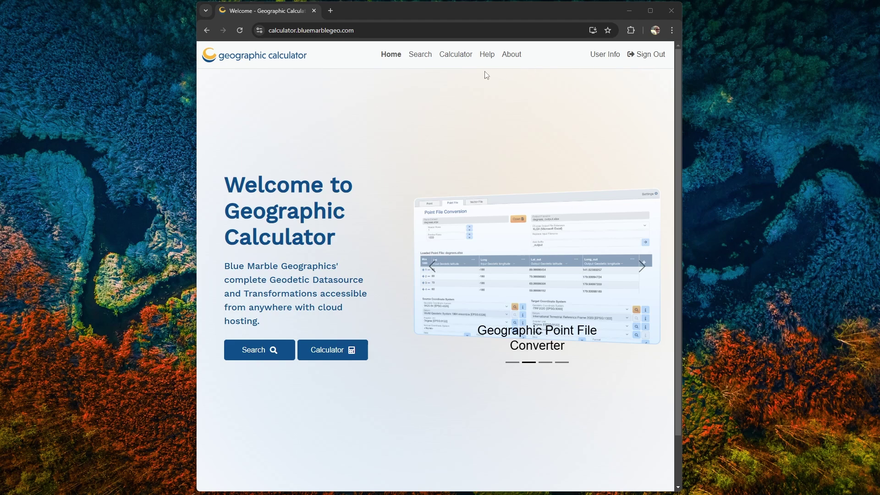
- Open the Calculator's Point Conversion page from the welcome page
{"action": "left_click", "coordinate": [461, 62]}
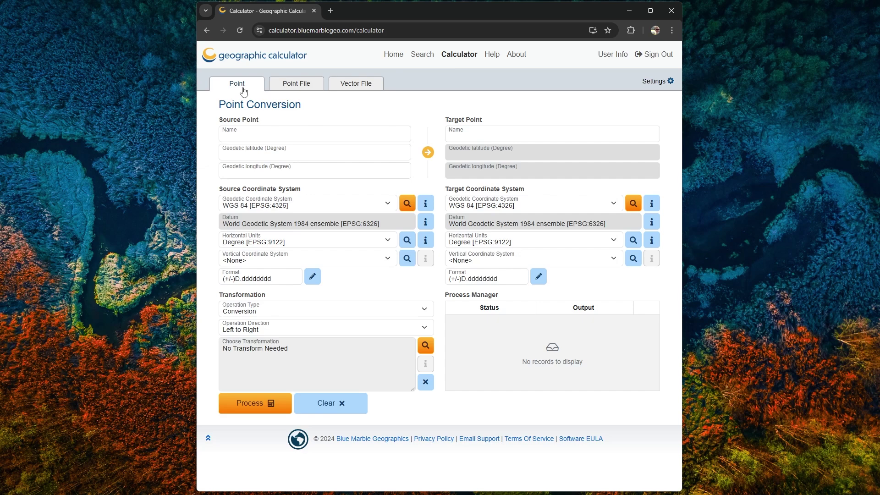
{"action": "left_click", "coordinate": [429, 155]}
{"action": "left_click", "coordinate": [428, 153]}
{"action": "left_click", "coordinate": [406, 204]}
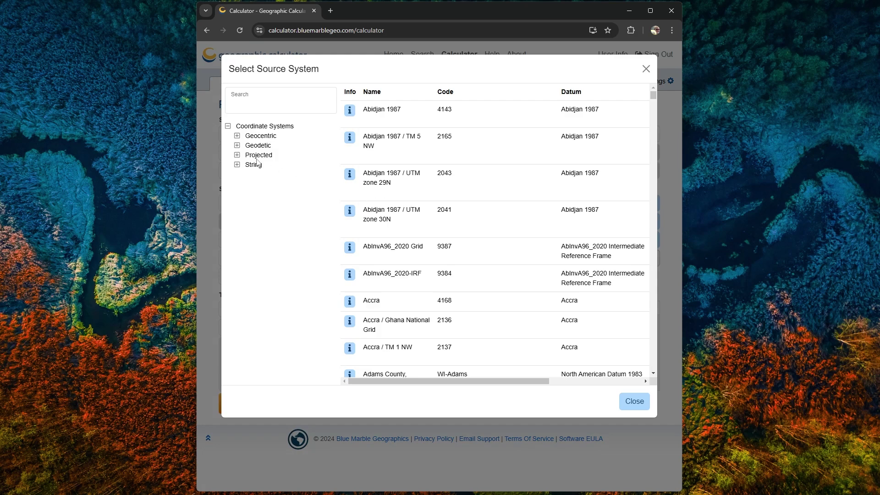
- Choose NAD27 [EPSG:4267] from the North America geodetic systems as the source system
{"action": "left_click", "coordinate": [237, 145]}
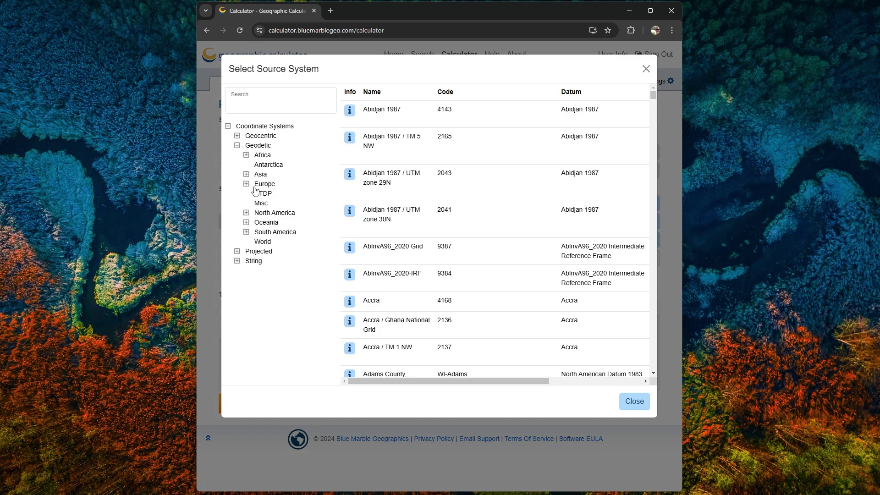
{"action": "left_click", "coordinate": [264, 214]}
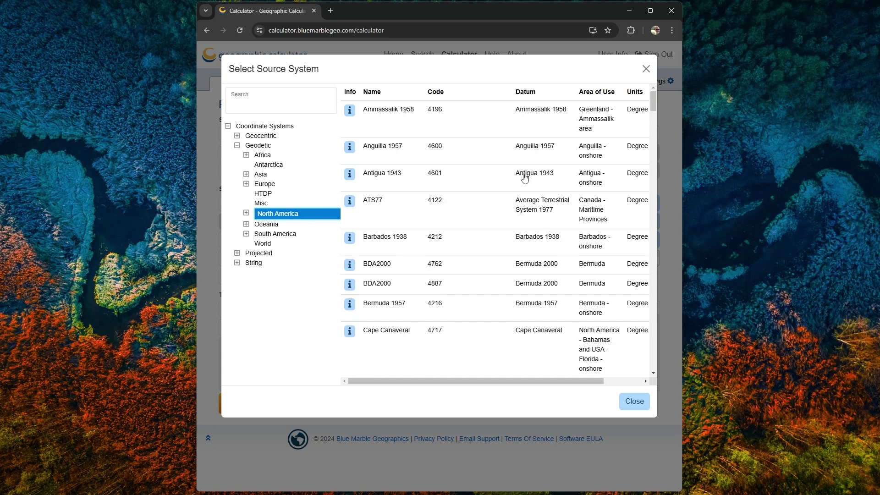
{"action": "left_click_drag", "start_coordinate": [652, 109], "coordinate": [637, 166]}
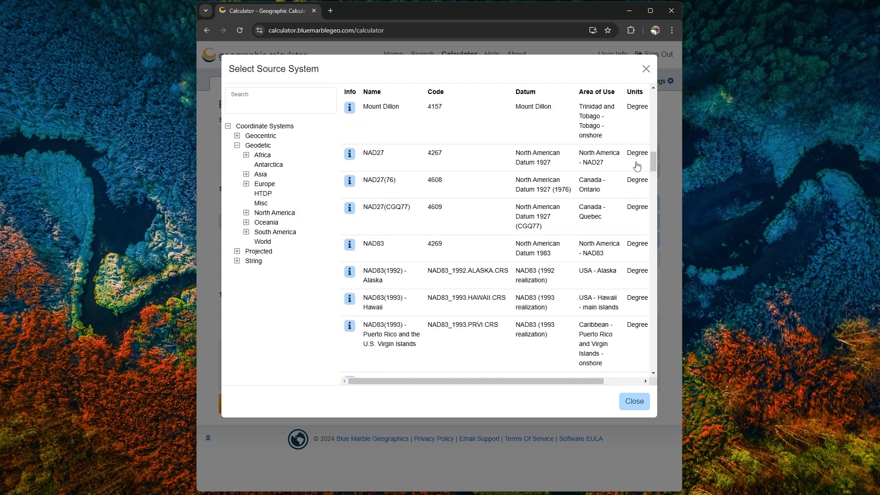
{"action": "left_click", "coordinate": [377, 156]}
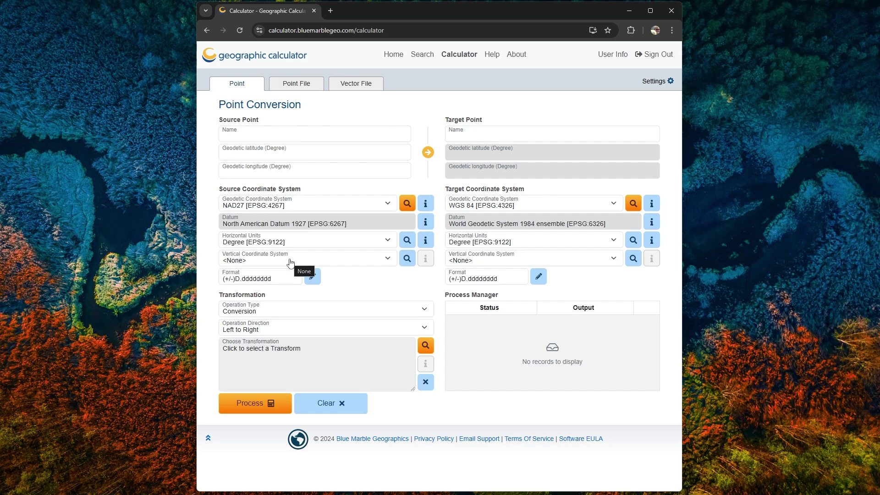
- Enter source latitude 44.0 and longitude -70.0
{"action": "left_click", "coordinate": [298, 150]}
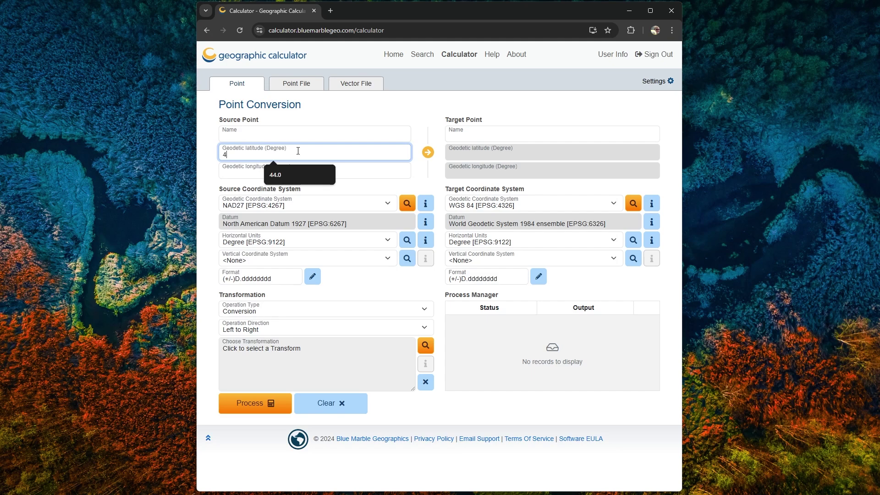
{"action": "type", "text": "4430"}
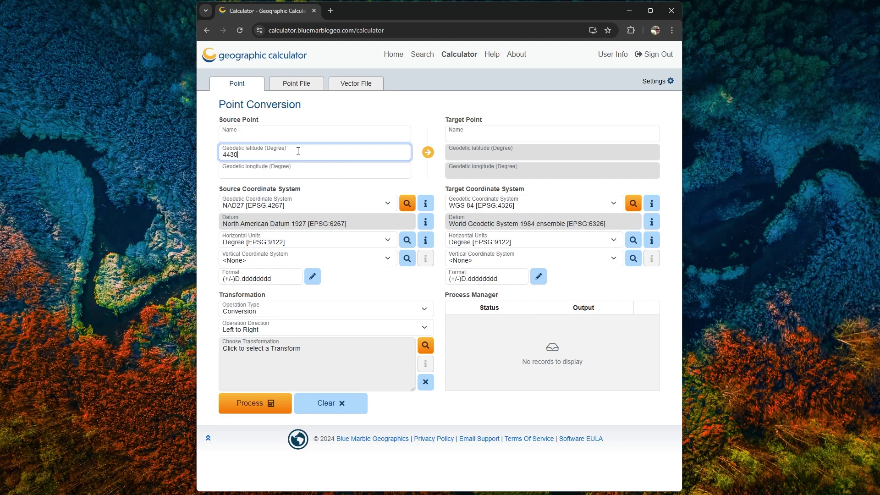
{"action": "key", "text": "BackSpace"}
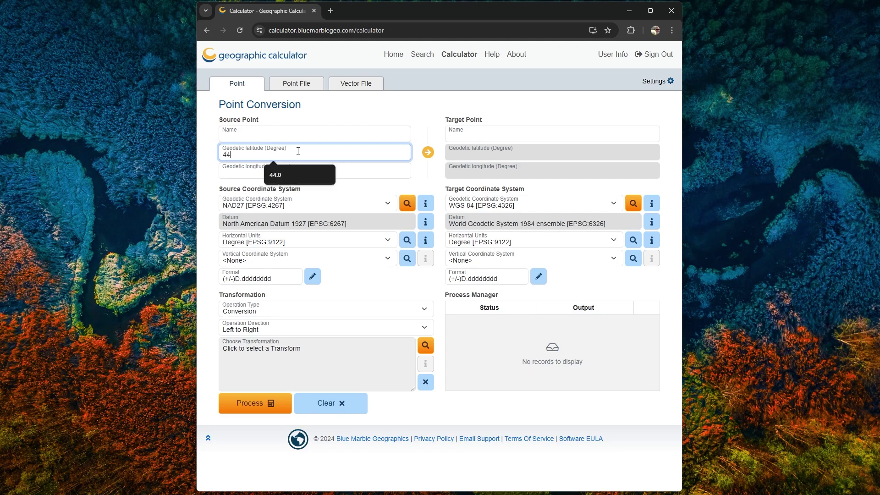
{"action": "type", "text": ".0"}
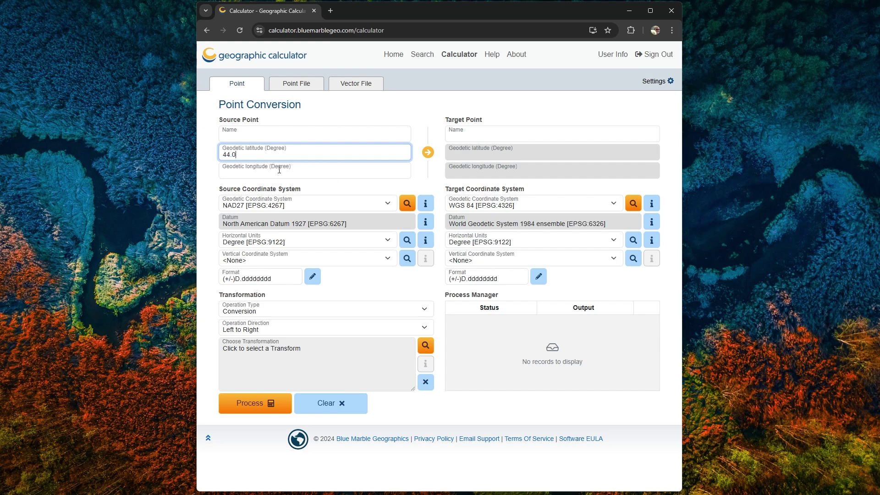
{"action": "left_click", "coordinate": [279, 171]}
{"action": "type", "text": "-70.0"}
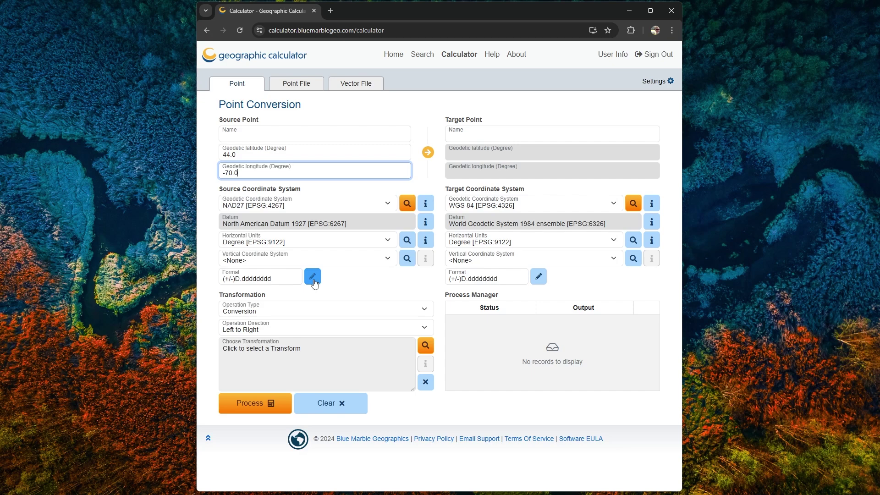
{"action": "left_click", "coordinate": [633, 207]}
- Search 'nad83(2011)' and choose geodetic NAD83(2011) [EPSG:6319] as target, reviewing its datum details
{"action": "left_click", "coordinate": [263, 106]}
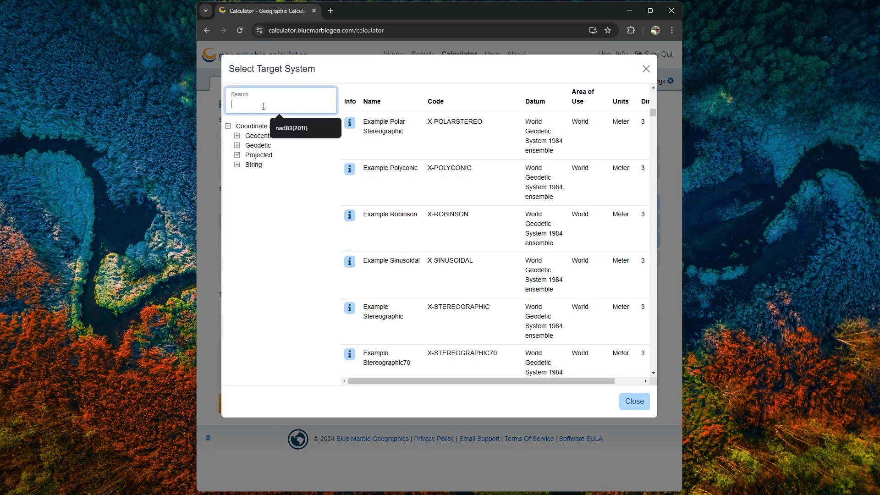
{"action": "left_click", "coordinate": [285, 129]}
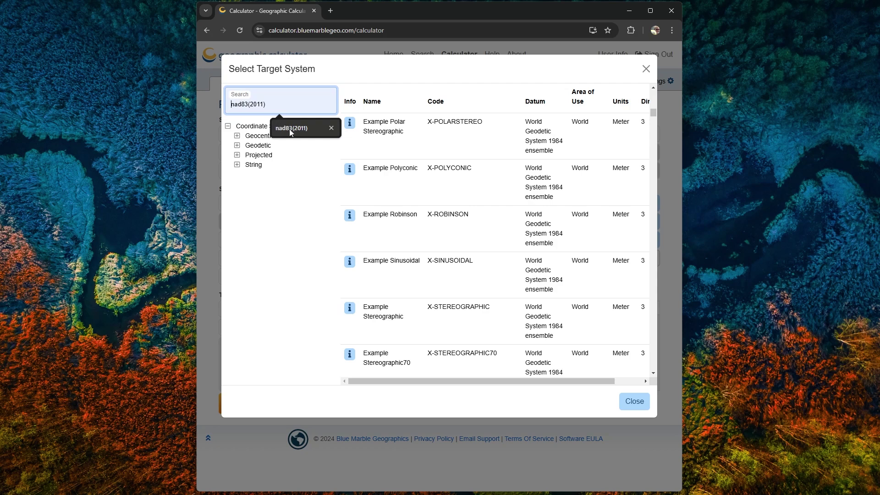
{"action": "left_click", "coordinate": [290, 129]}
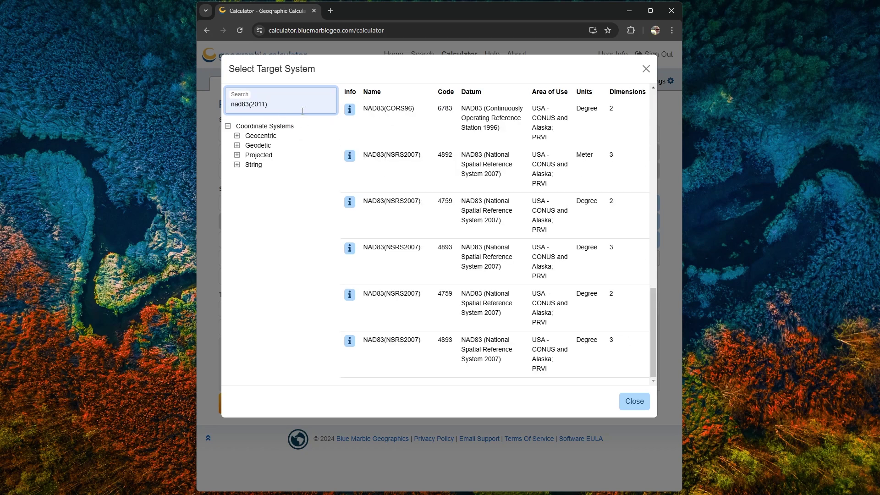
{"action": "left_click", "coordinate": [259, 146]}
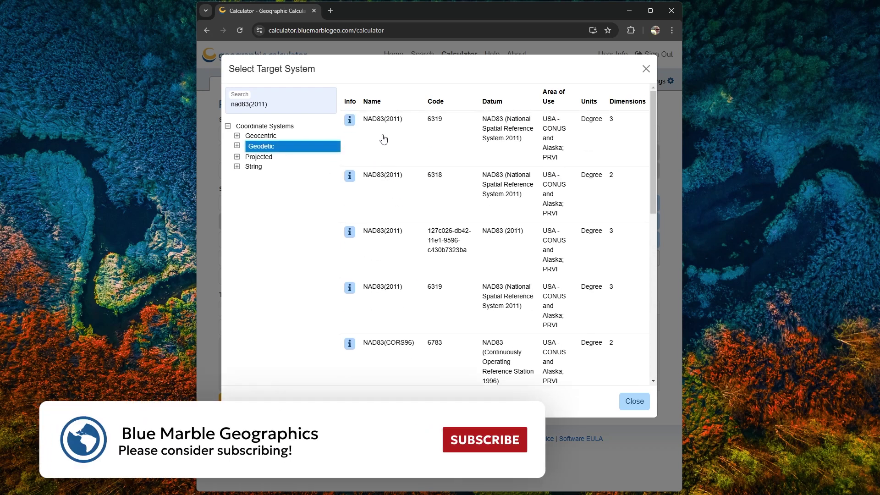
{"action": "double_click", "coordinate": [384, 139]}
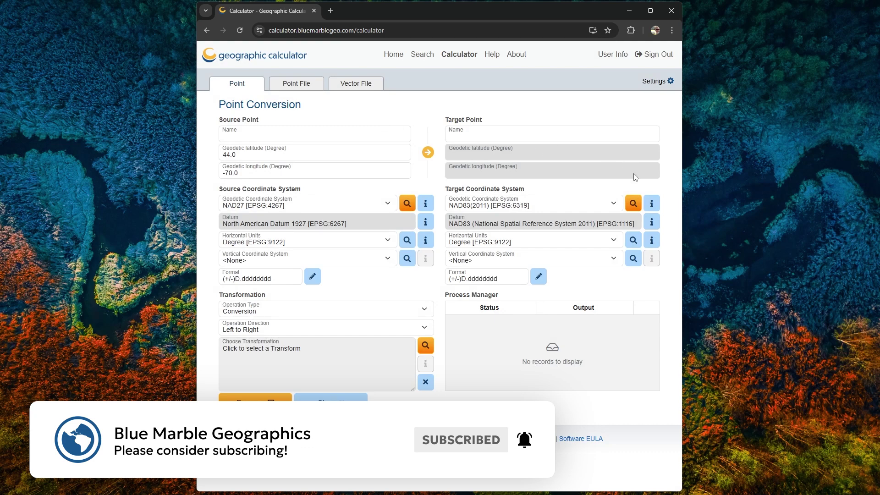
{"action": "left_click", "coordinate": [652, 224]}
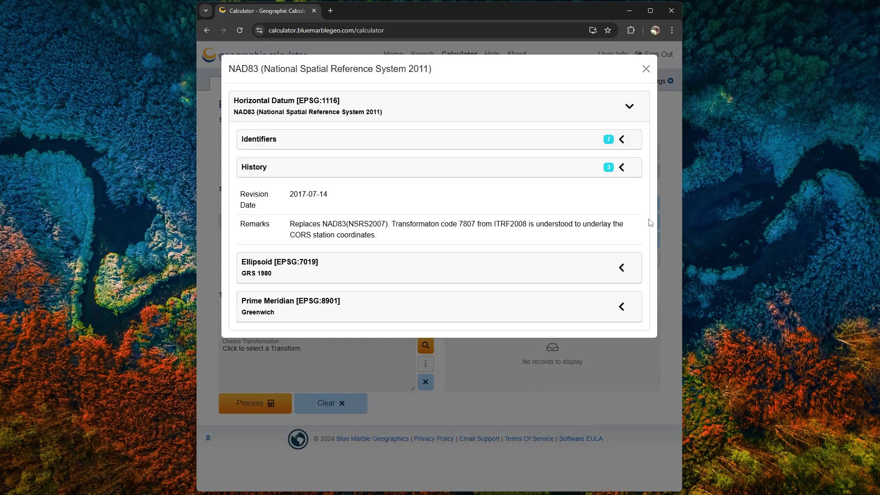
{"action": "left_click", "coordinate": [646, 70]}
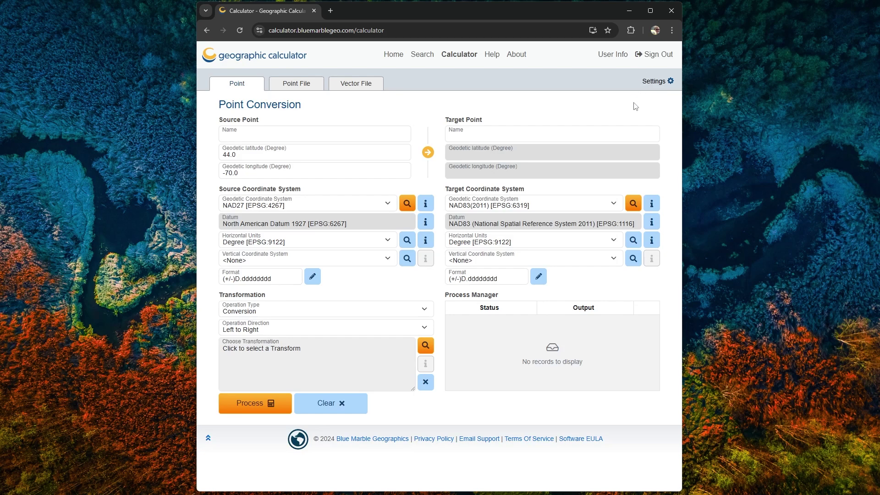
- Apply the NADCON 5 NAD27 to NAD83(2011) CONUS transformation
{"action": "left_click", "coordinate": [426, 347]}
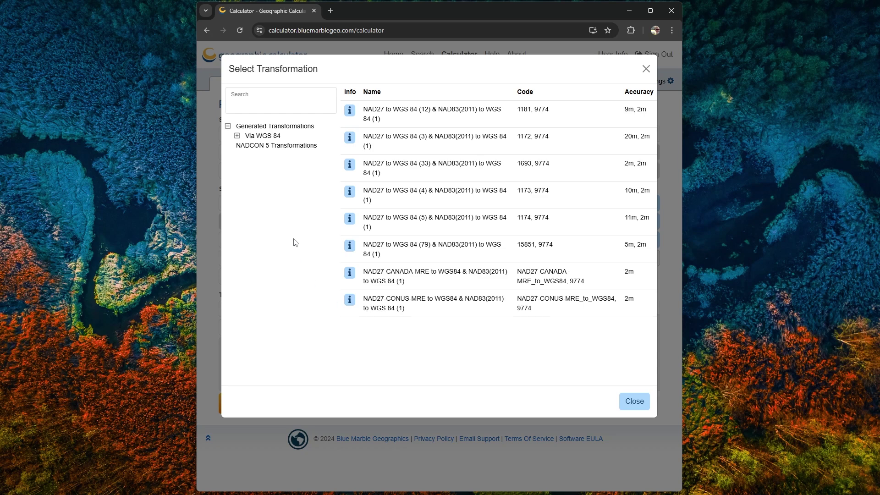
{"action": "left_click", "coordinate": [255, 148]}
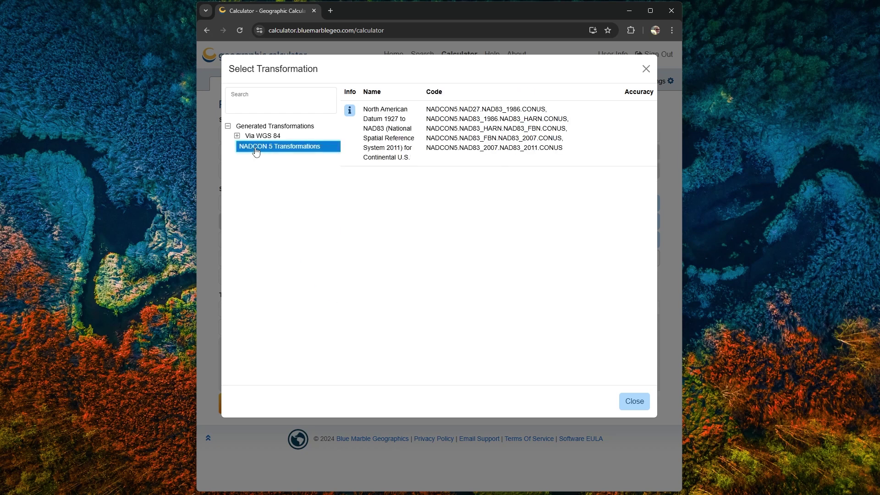
{"action": "double_click", "coordinate": [385, 133]}
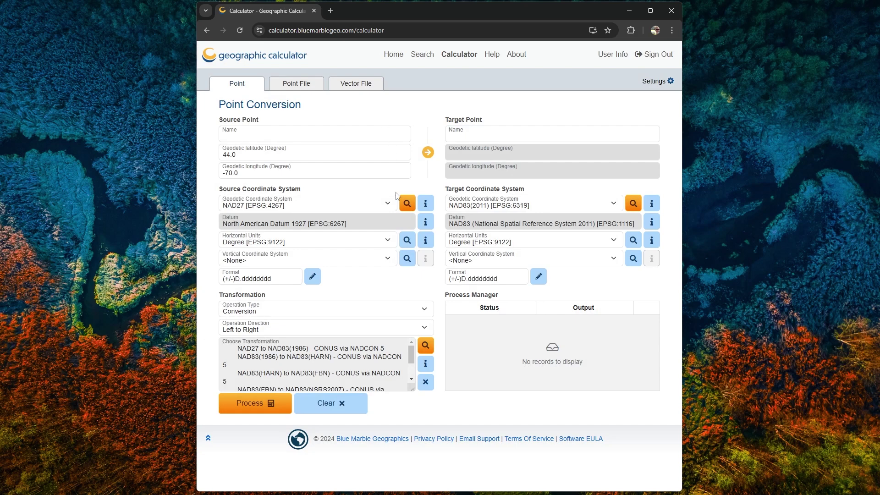
{"action": "scroll", "coordinate": [369, 368], "scroll_direction": "down", "scroll_amount": 2}
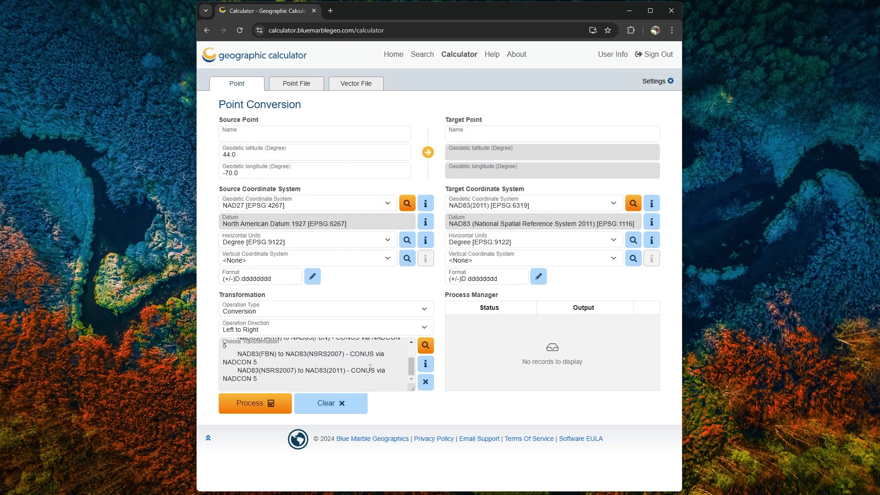
{"action": "scroll", "coordinate": [370, 368], "scroll_direction": "up", "scroll_amount": 3}
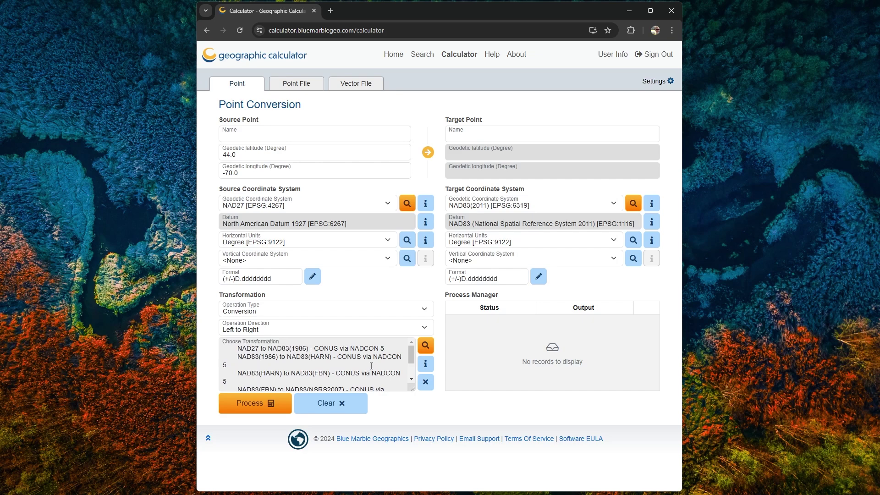
- Process the conversion to get 44.00007542, -69.99949178, then review the output format without changes
{"action": "left_click", "coordinate": [256, 407]}
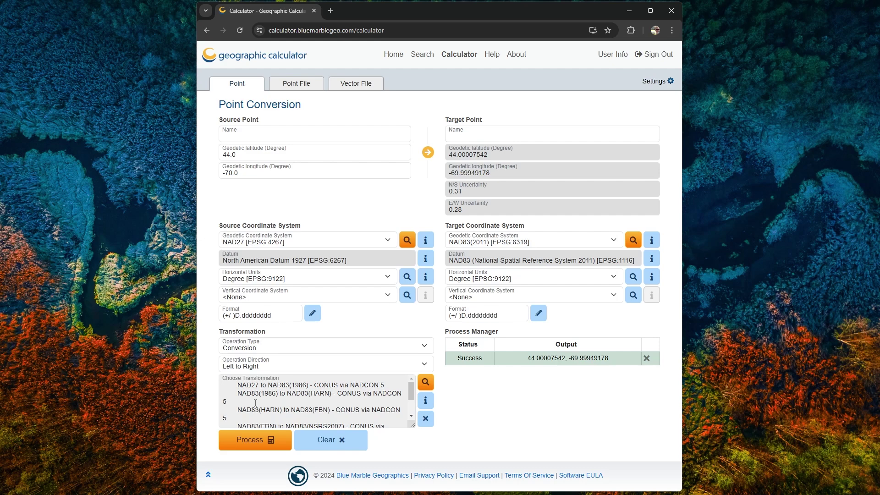
{"action": "left_click", "coordinate": [538, 315]}
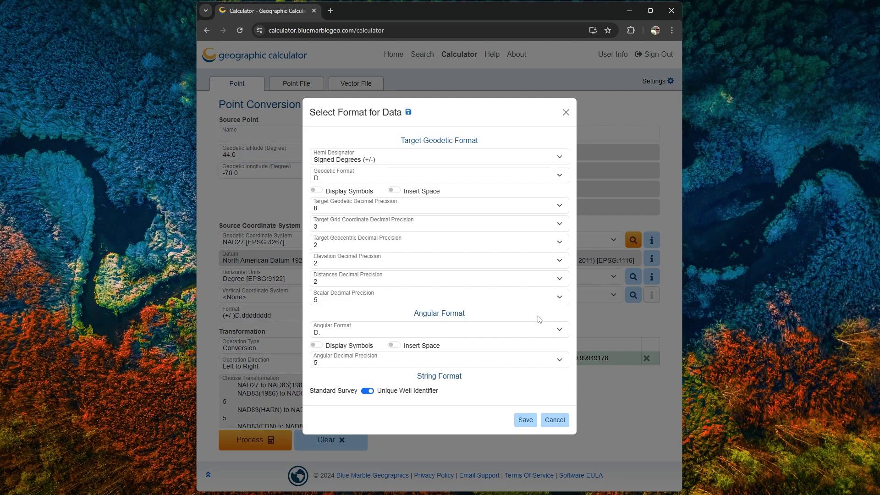
{"action": "left_click", "coordinate": [554, 420]}
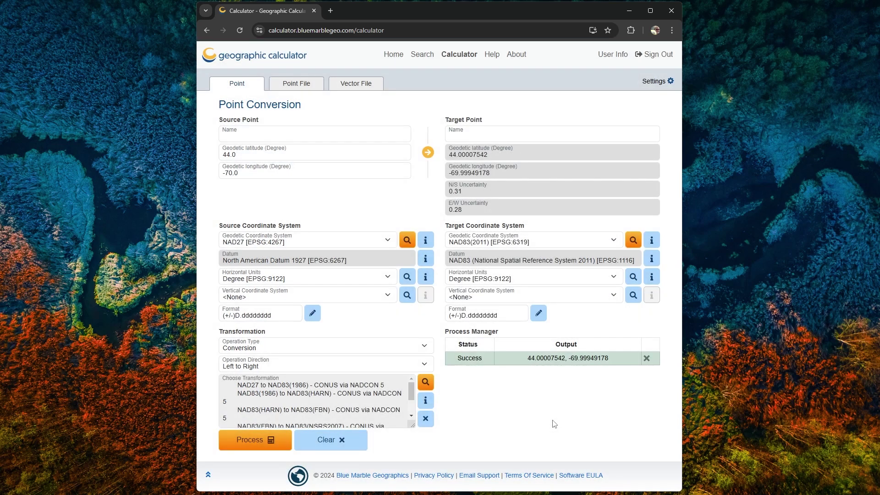